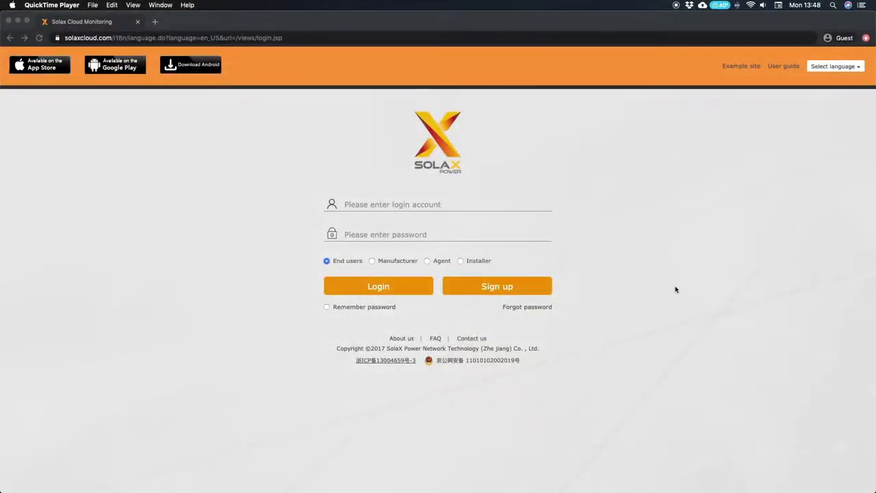
- Open the sign-up form and enter the login account name, the inverter's registration number and the password
click(516, 289)
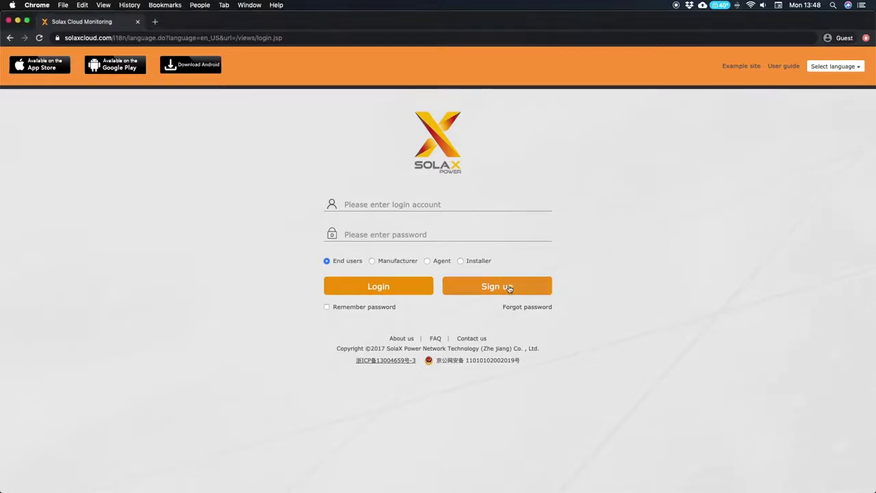
click(509, 288)
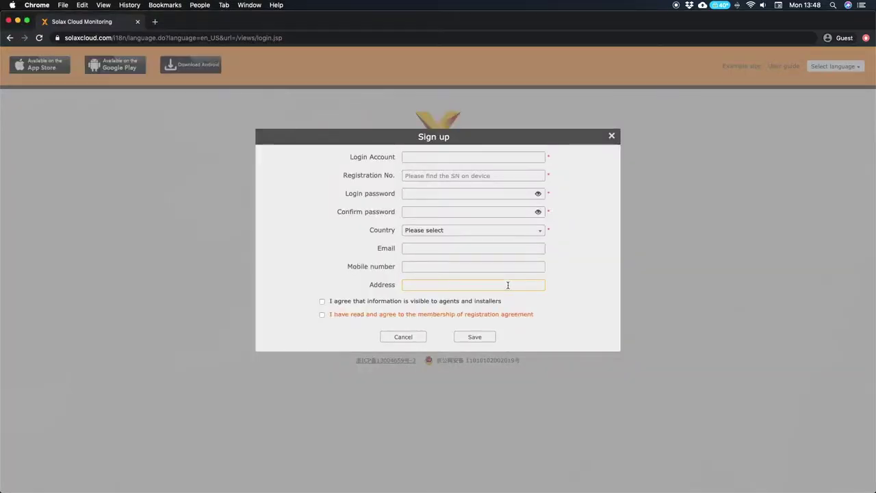
click(433, 158)
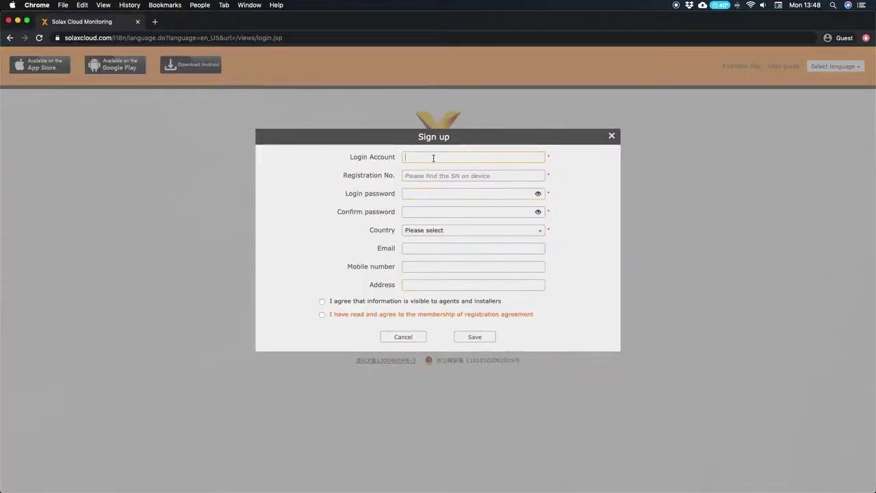
text(LANTutorial)
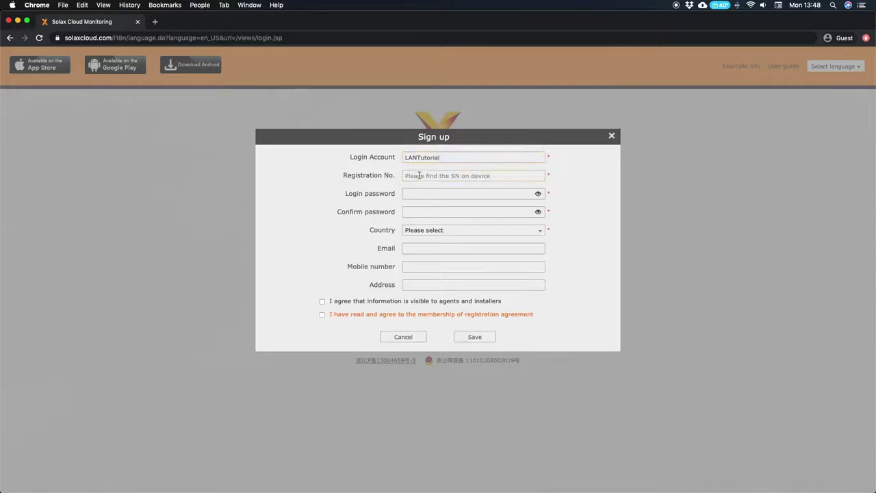
click(420, 175)
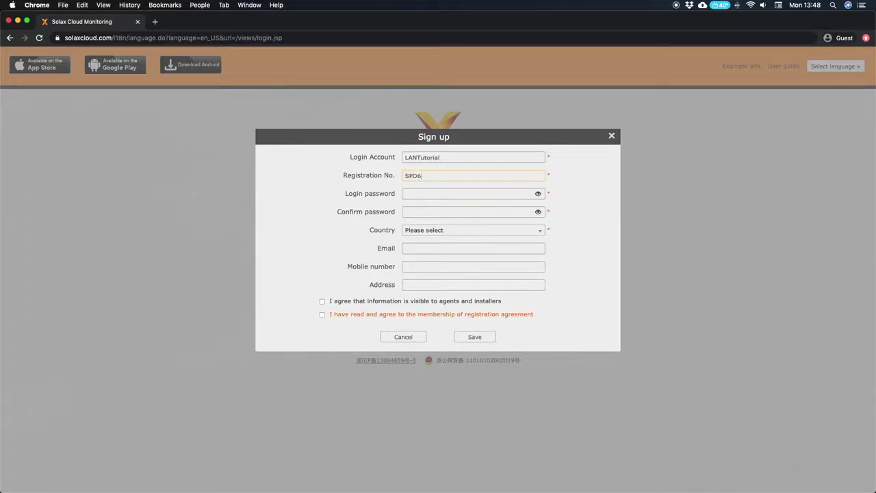
click(413, 191)
text(1)
right_click(409, 230)
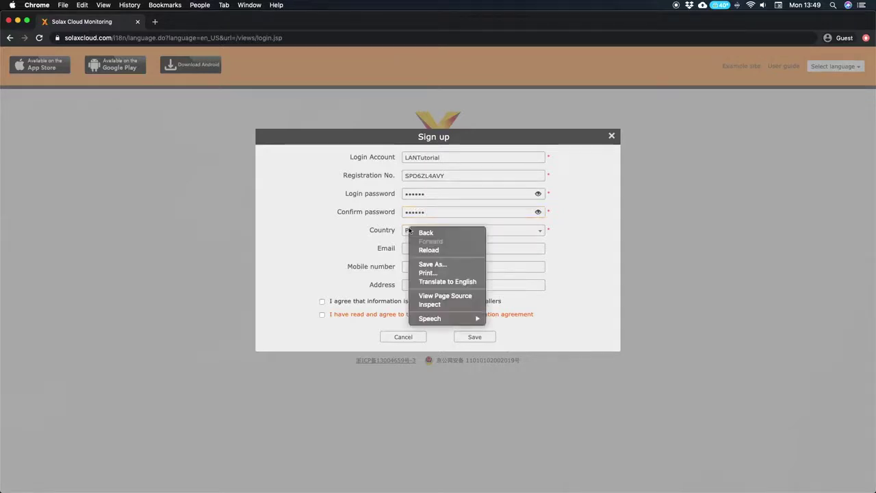
- Set the account's country to UNITED KINGDOM by searching 'unite'
click(408, 230)
click(414, 233)
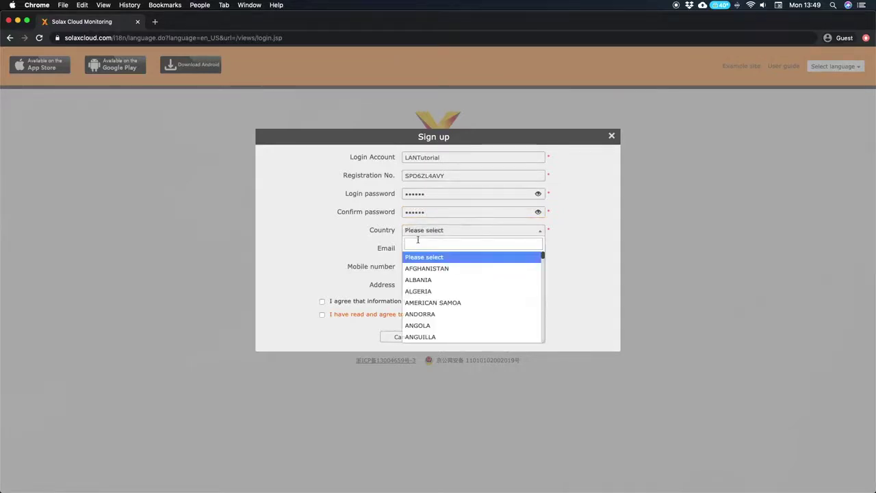
text(unite)
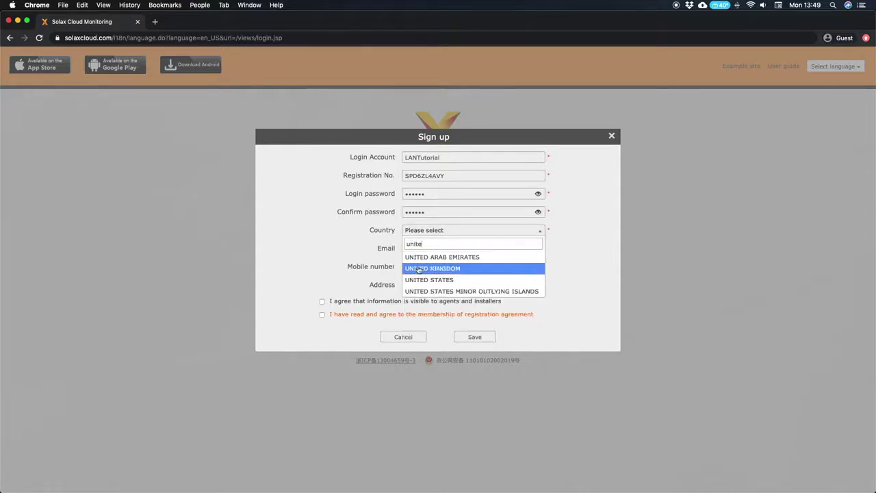
click(419, 270)
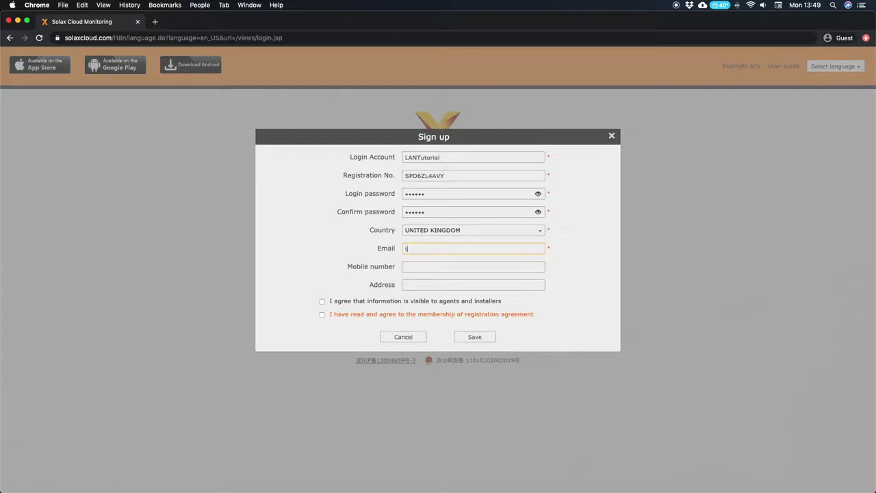
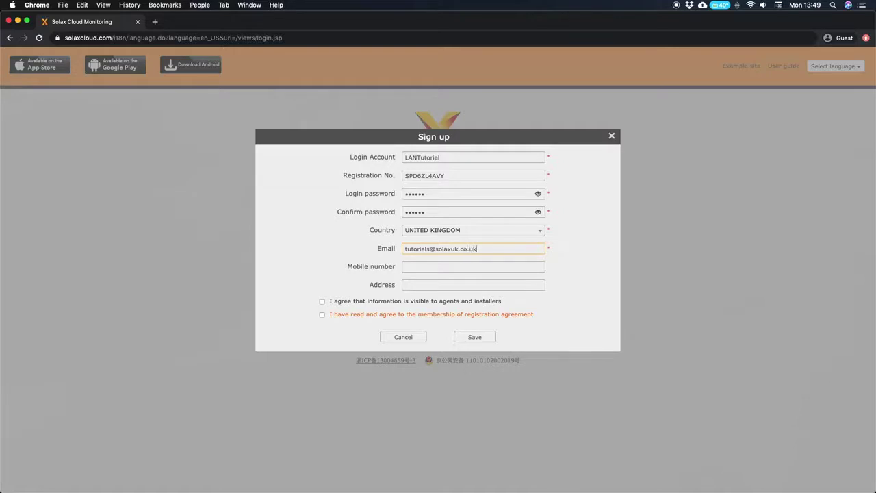
- Enter the account's e-mail address and accept both the installer-access and membership agreements
click(425, 267)
click(322, 302)
click(483, 342)
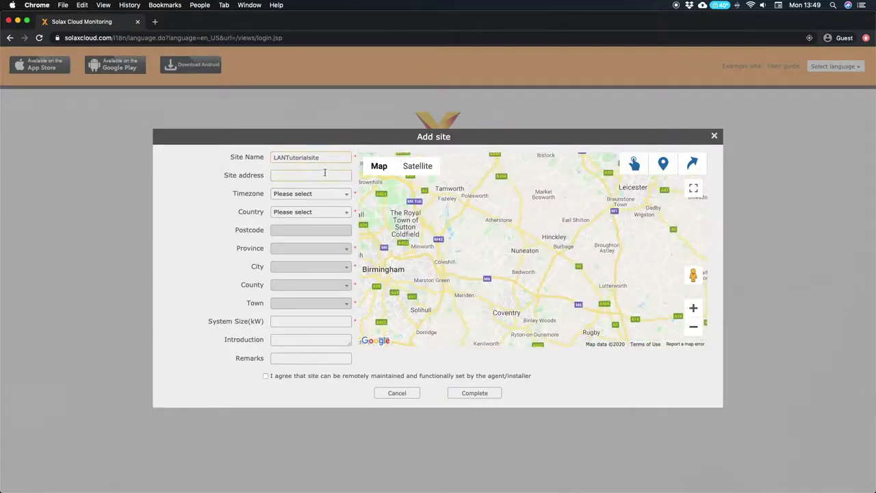
- Enter the site's street address, correcting a mistyped letter
click(318, 175)
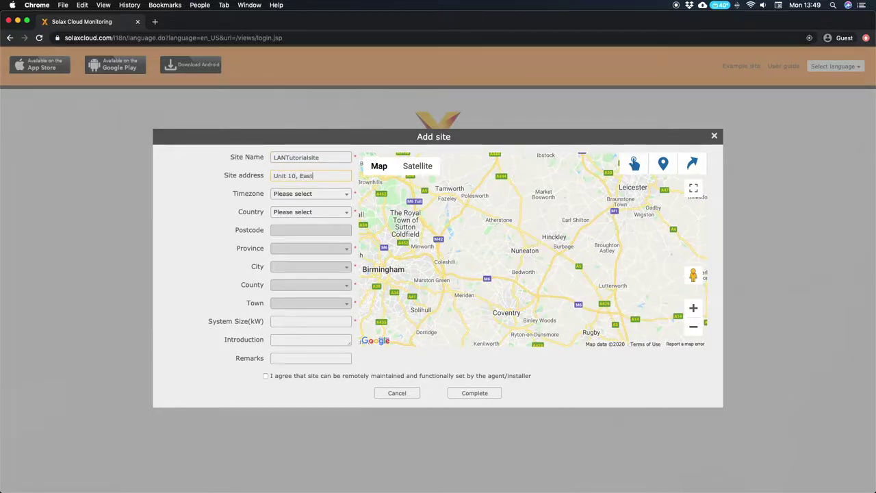
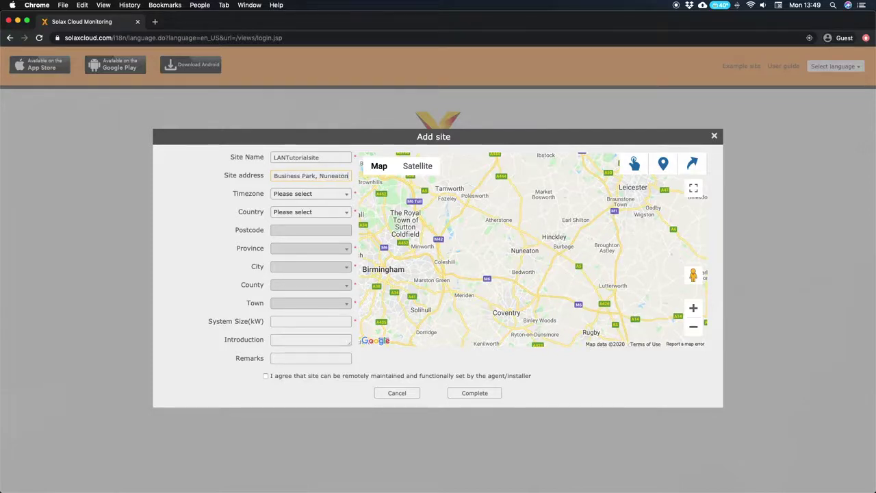
- Set the site timezone to (UTC+00:00) Dublin, Edinburgh and search the country list for 'Unite'
click(299, 195)
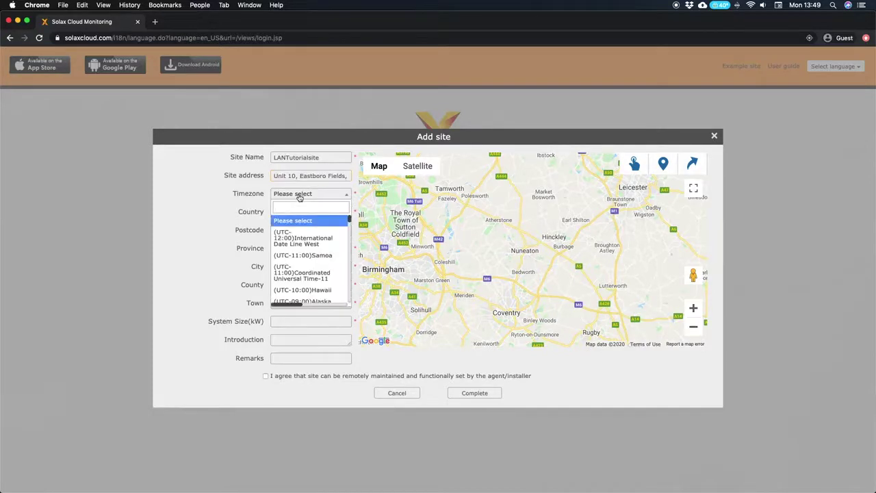
text(UTC)
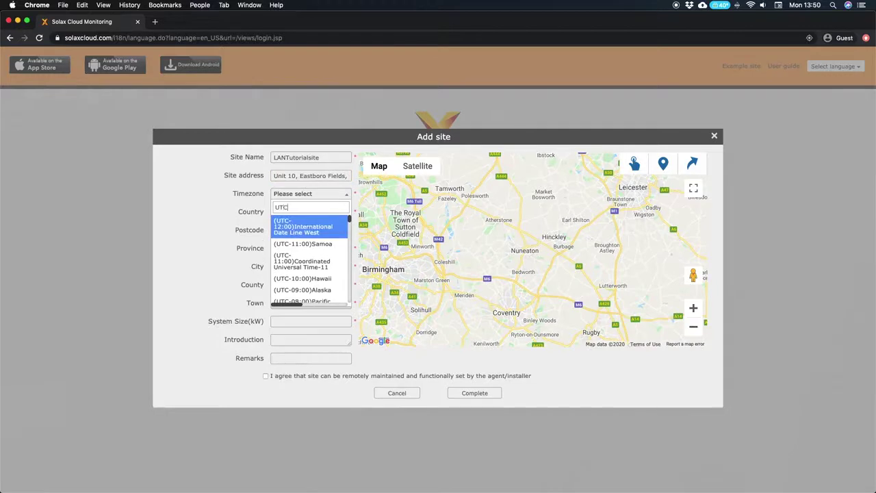
scroll(309, 262, down, 5)
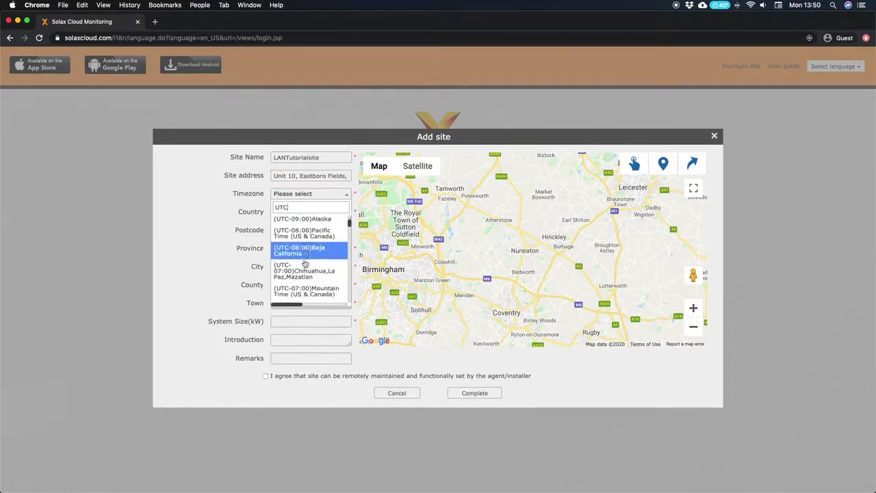
scroll(309, 263, down, 6)
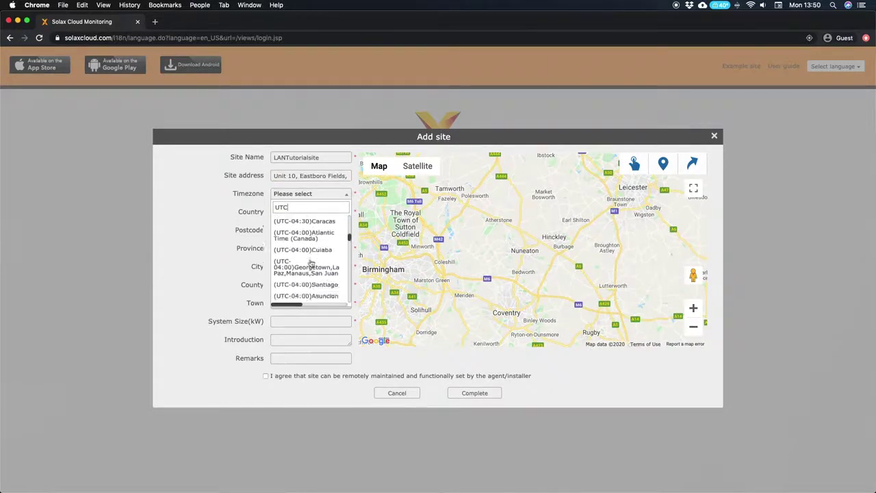
scroll(311, 263, down, 5)
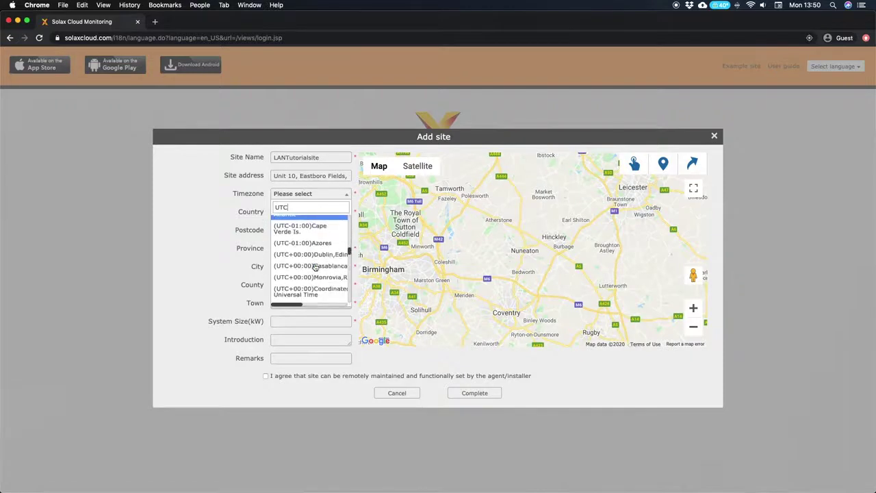
click(320, 249)
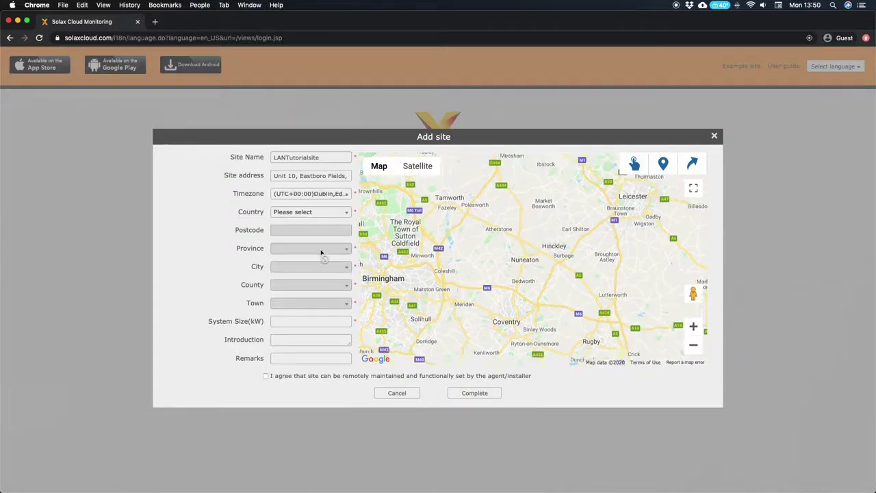
click(307, 213)
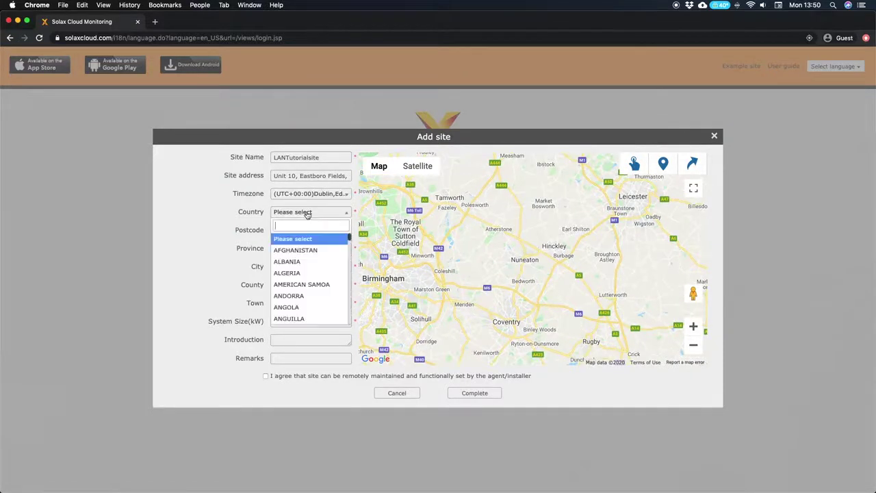
text(Unite)
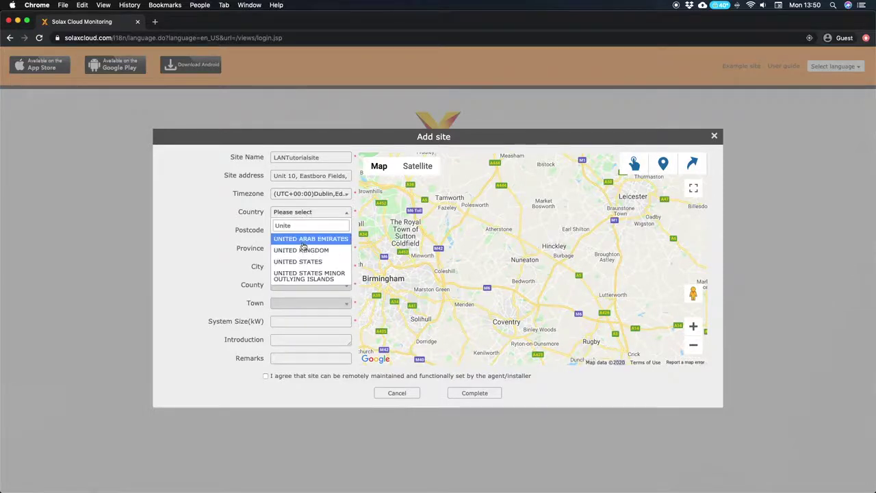
- Choose UNITED KINGDOM as site country, fill in postcode and town, and set system size to 4 kW
click(297, 250)
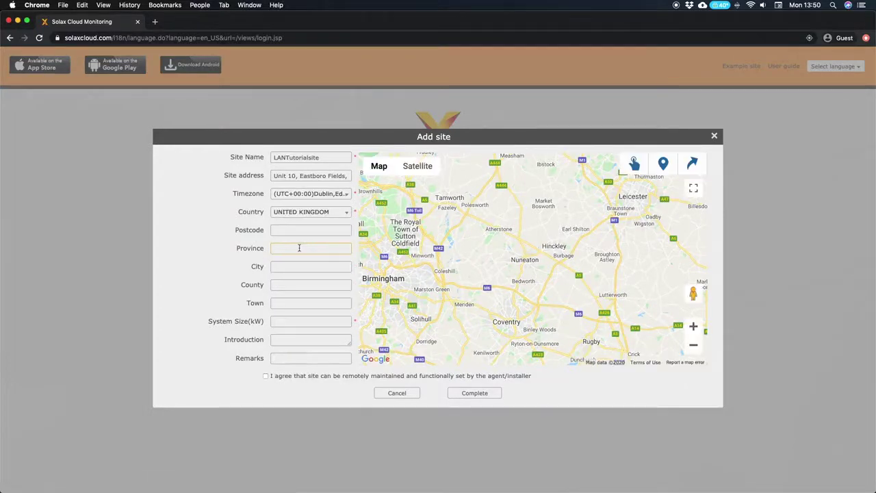
click(303, 230)
text(CV)
text(11 6G)
text(L)
text(Nuneaton)
text(4)
- Zoom the map to Hemdale Business Park, pin the site's location with a marker, and submit the site
drag(537, 261, 533, 262)
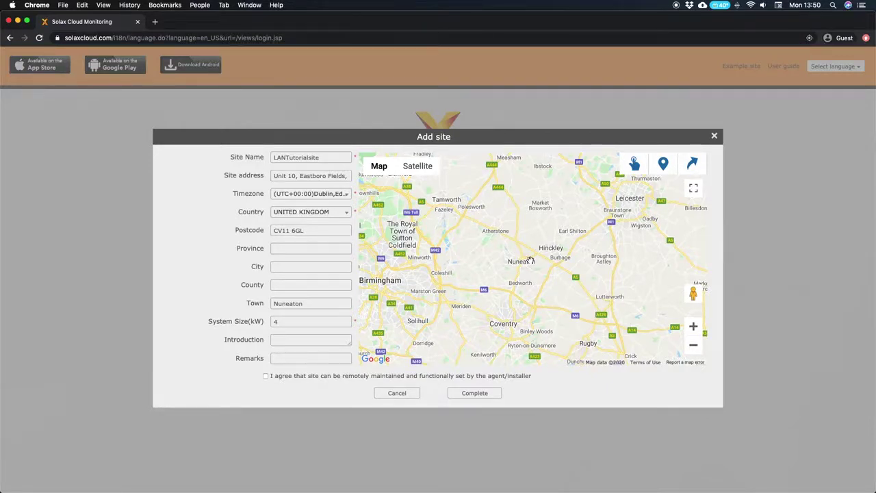
scroll(531, 262, up, 3)
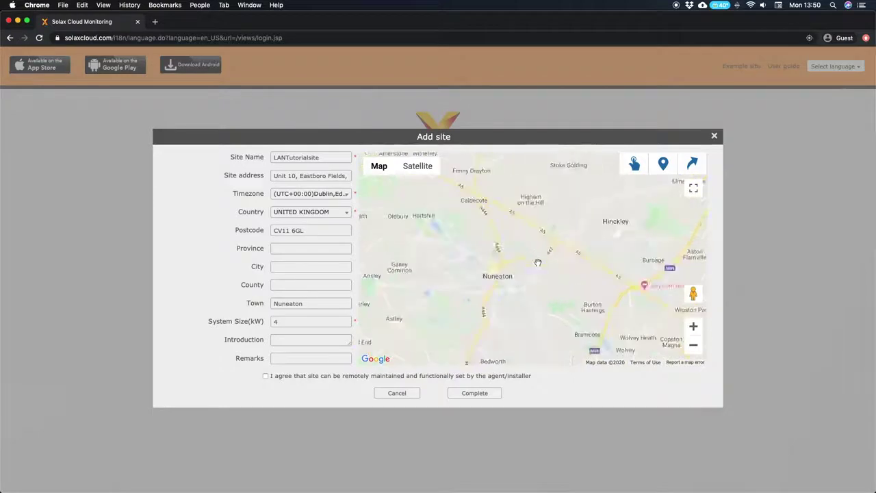
scroll(538, 262, up, 3)
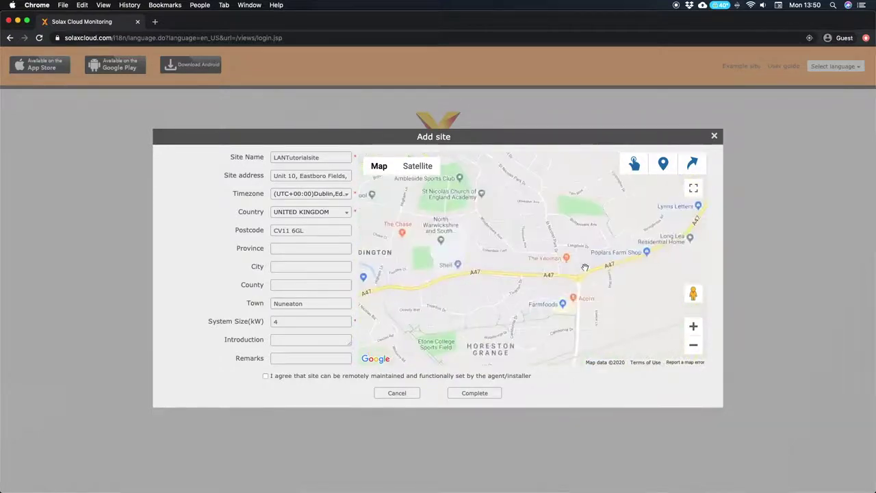
scroll(585, 267, down, 4)
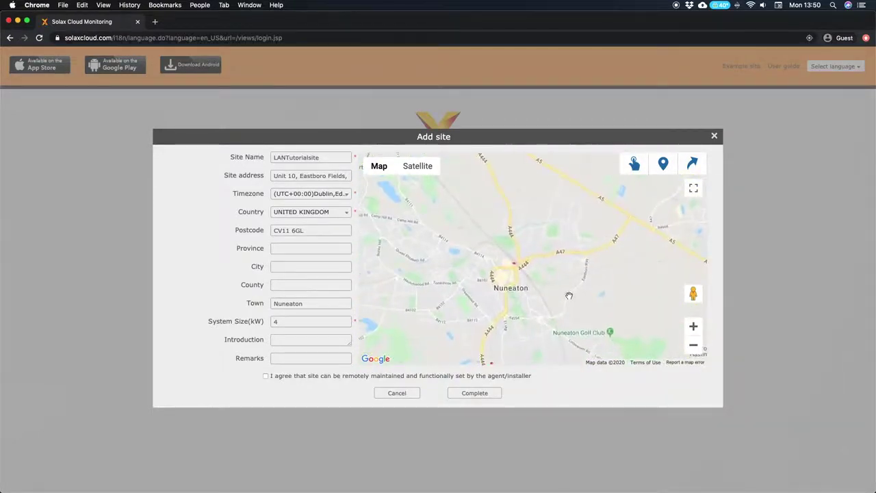
scroll(569, 296, up, 4)
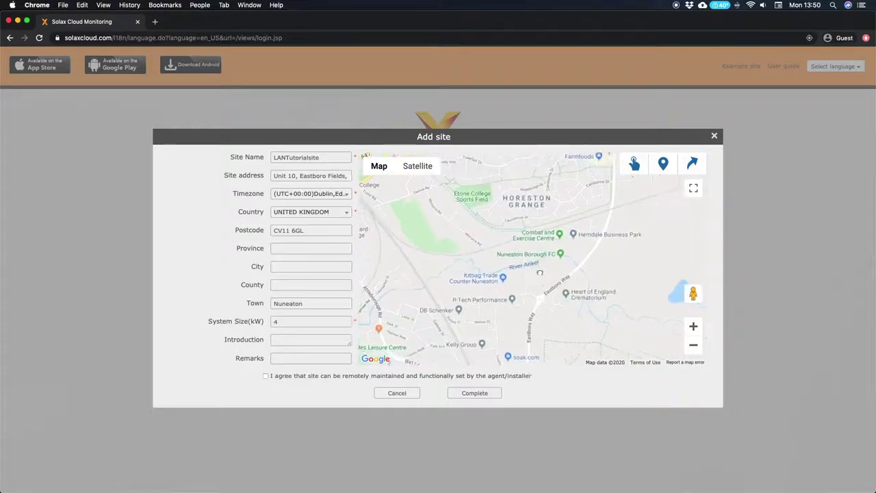
scroll(547, 254, up, 3)
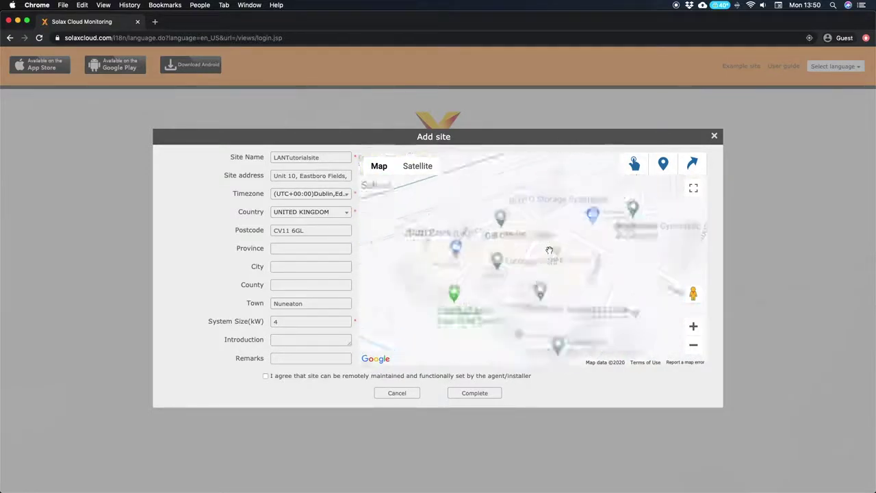
click(662, 168)
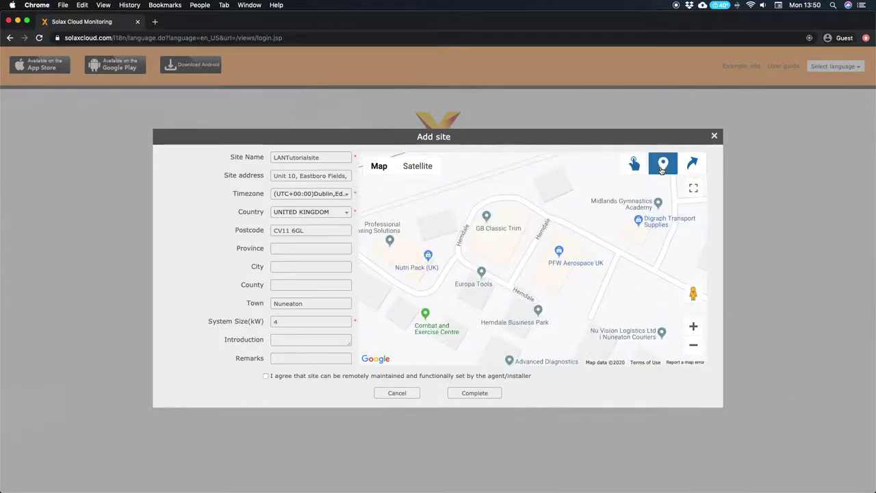
click(514, 261)
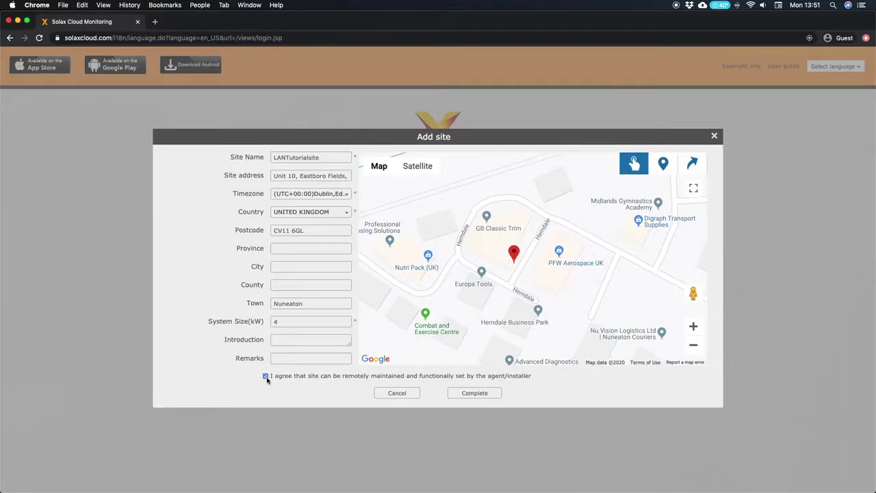
click(485, 394)
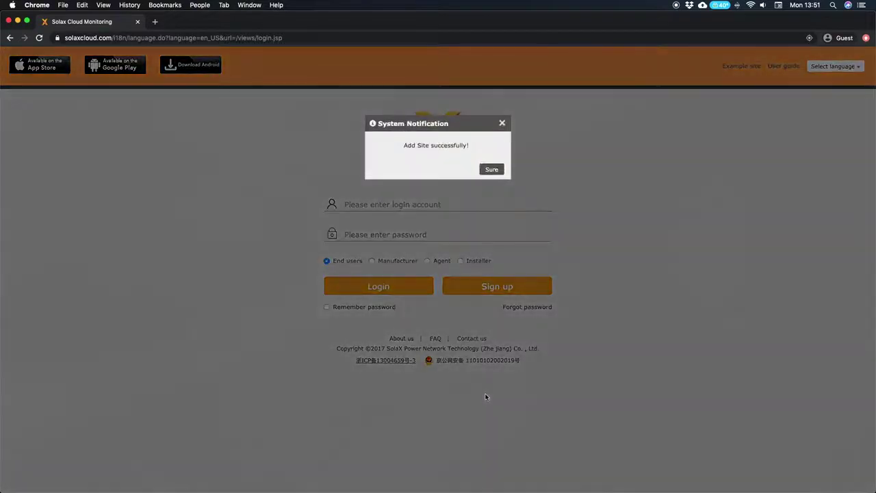
- Dismiss the site-added notice and log in as an end user with the new account name and password
click(493, 169)
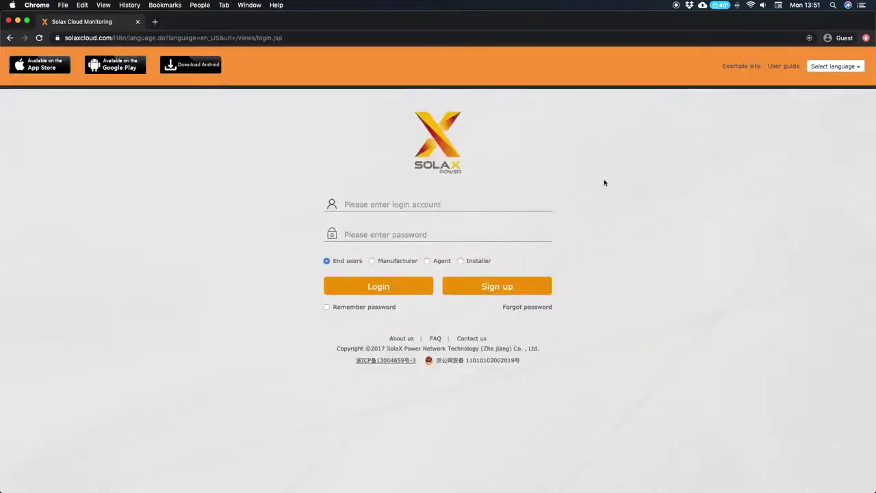
click(375, 199)
text(L)
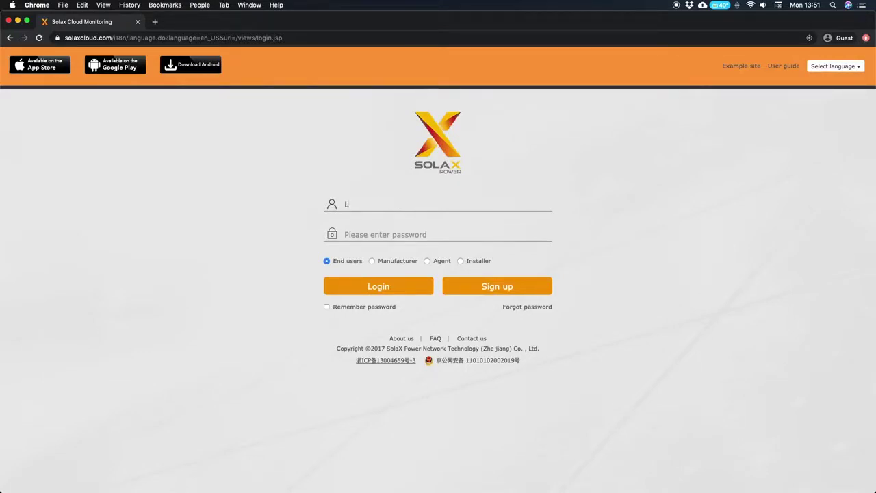
text(ANTutorial)
right_click(379, 231)
click(363, 233)
text(*)
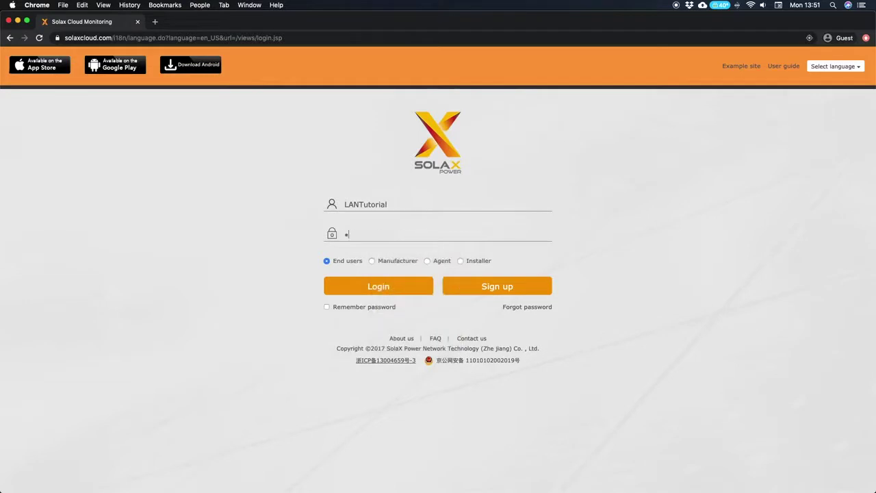
click(366, 286)
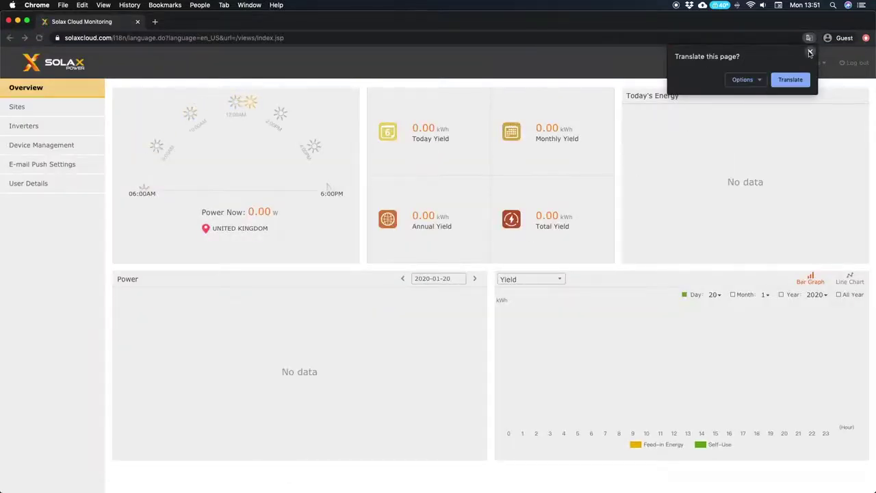
- Close the translate prompt, open Inverters, and confirm the X3-Hybrid-G1 under LANTutorialsite shows On-line
click(809, 54)
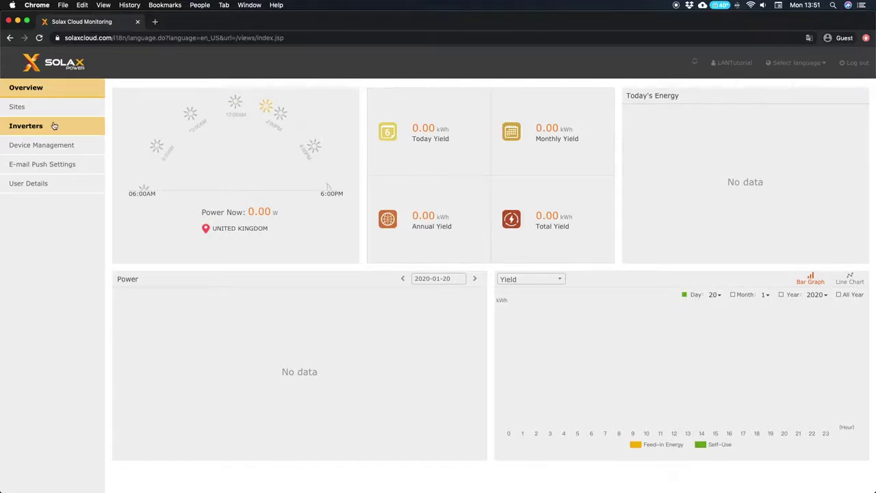
click(54, 126)
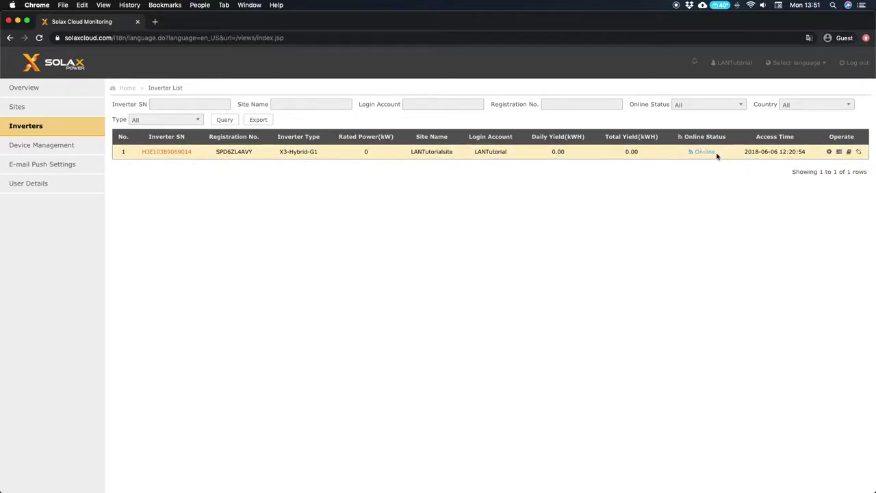
drag(717, 151, 687, 153)
click(499, 257)
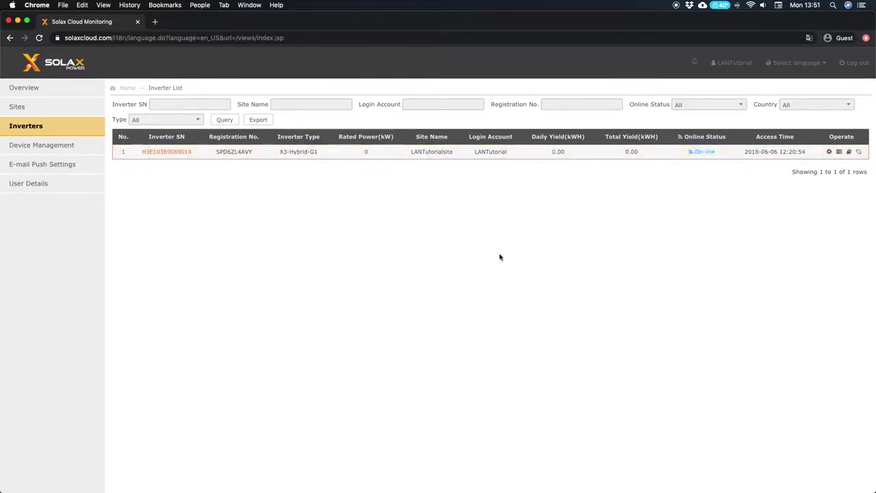